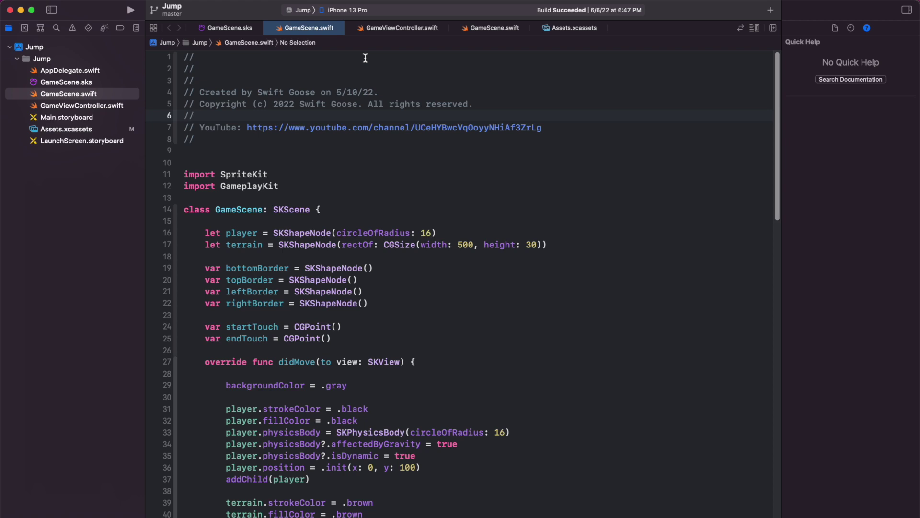
Run Jump on the connected iPhone and acknowledge the Developer Mode disabled warning.
left_click(335, 12)
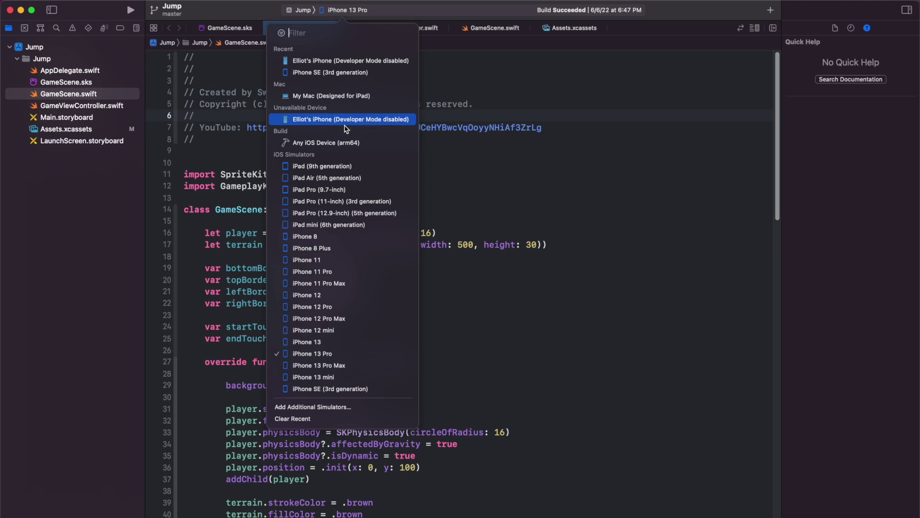
key("Up")
left_click(311, 120)
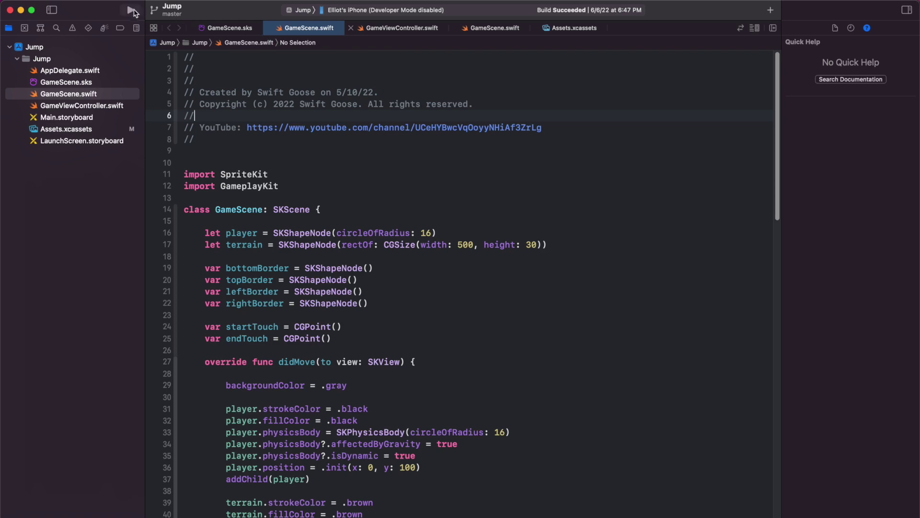
left_click(130, 13)
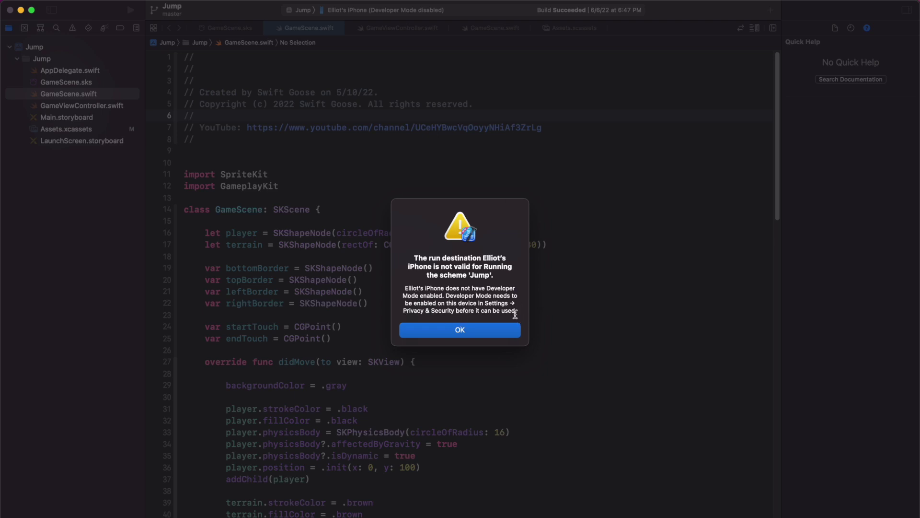
left_click(497, 331)
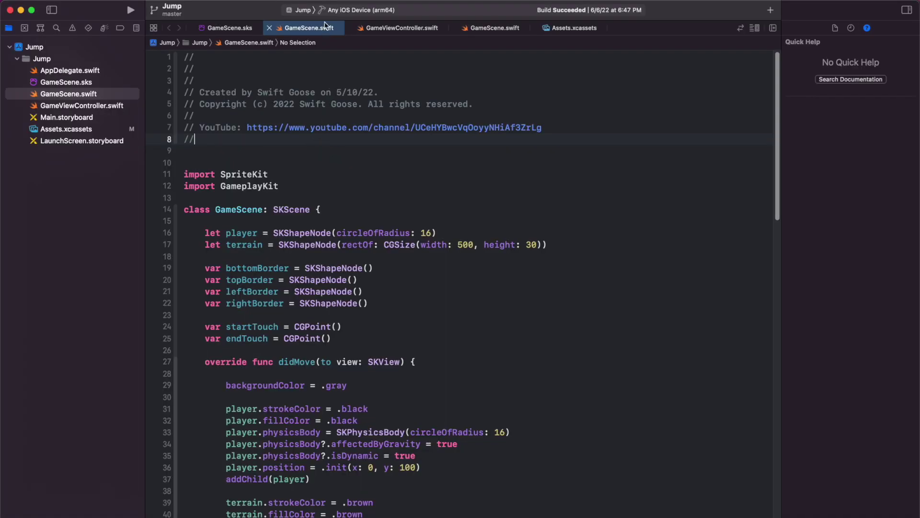
Retry running Jump on the iPhone and dismiss the failed-to-prepare device warning.
left_click(323, 12)
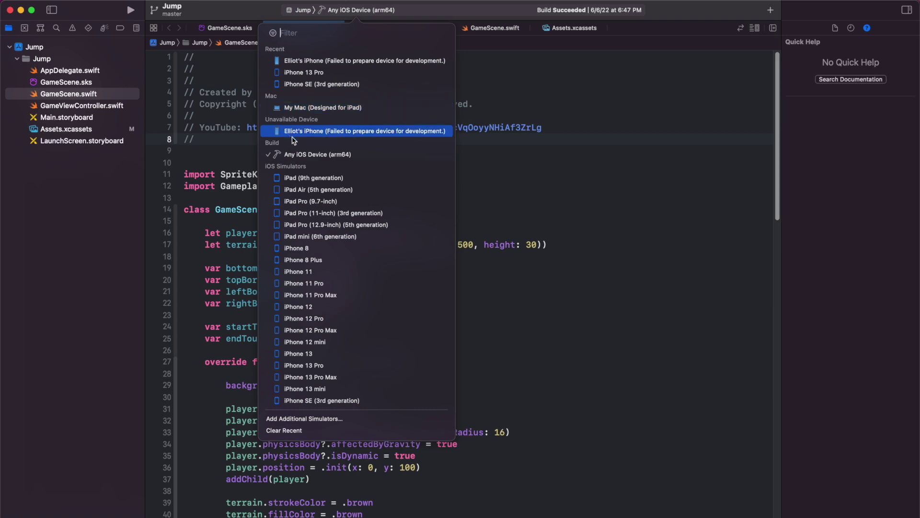
left_click(327, 131)
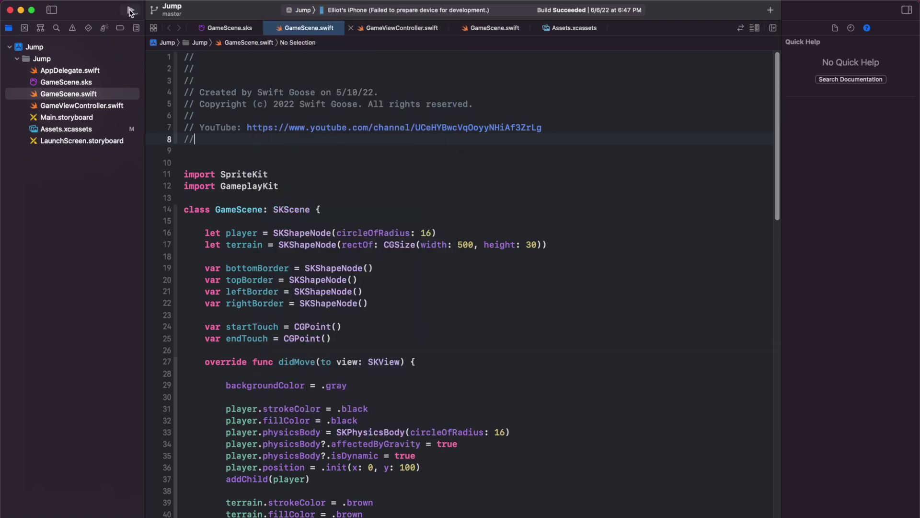
left_click(132, 13)
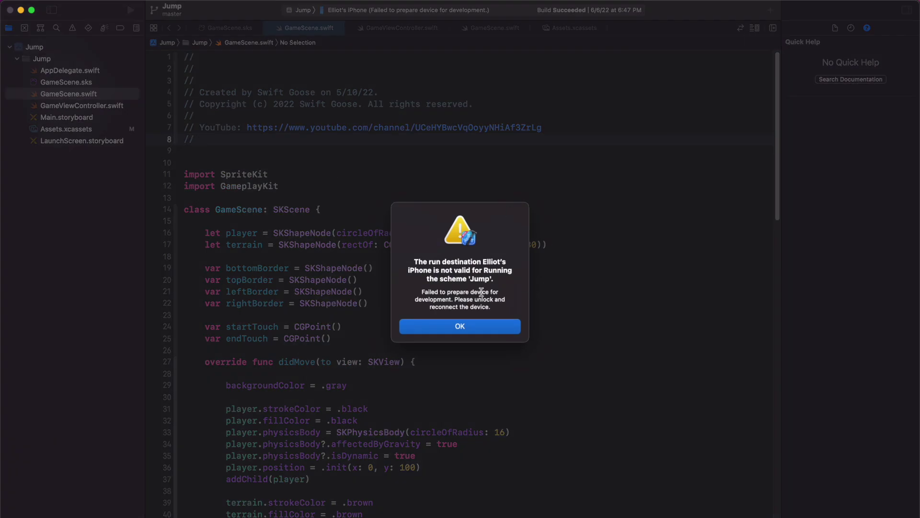
left_click(459, 328)
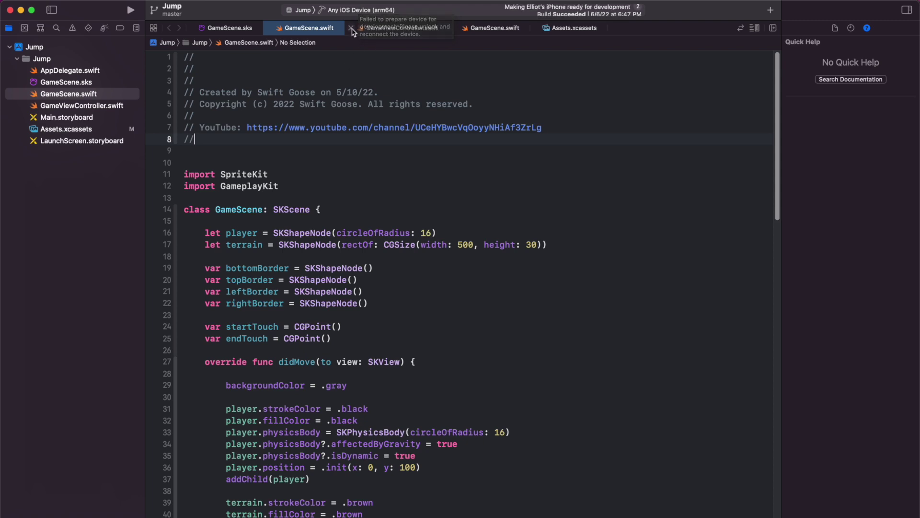
Run Jump on the now-ready iPhone and continue waiting through the slow-launch alert.
left_click(335, 13)
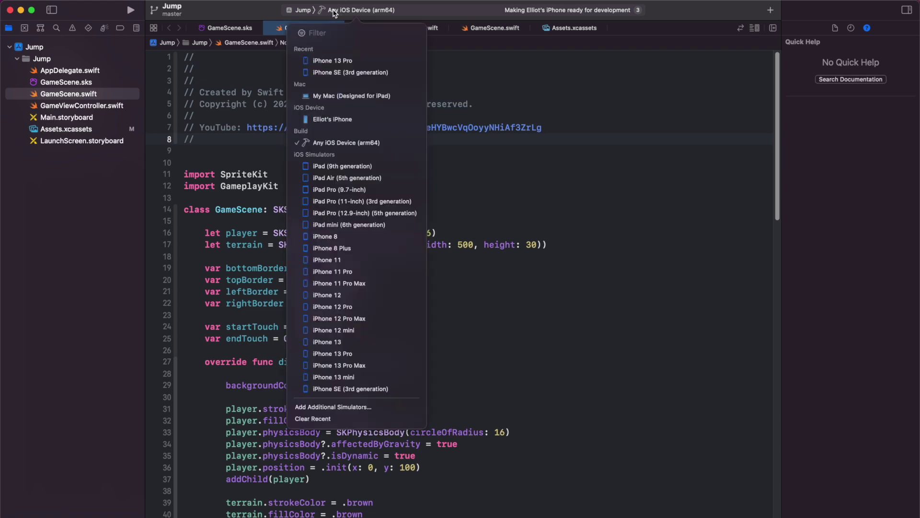
left_click(352, 120)
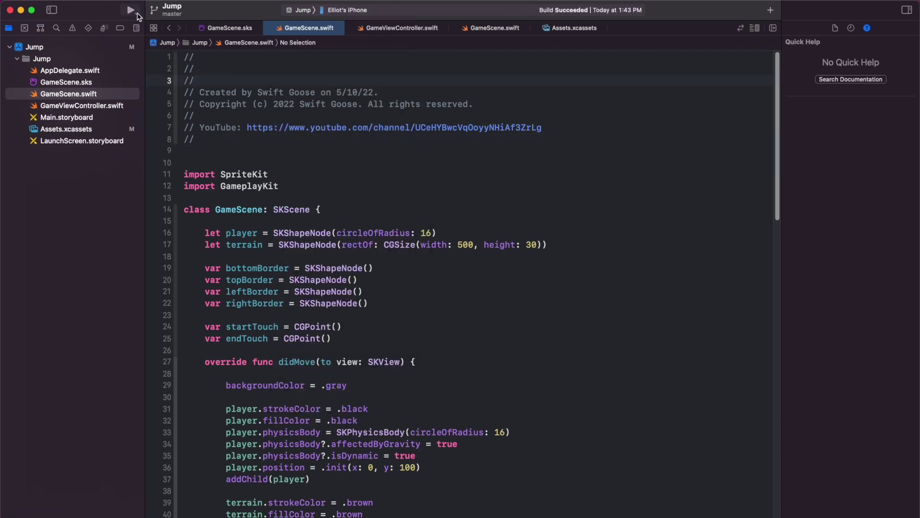
left_click(131, 13)
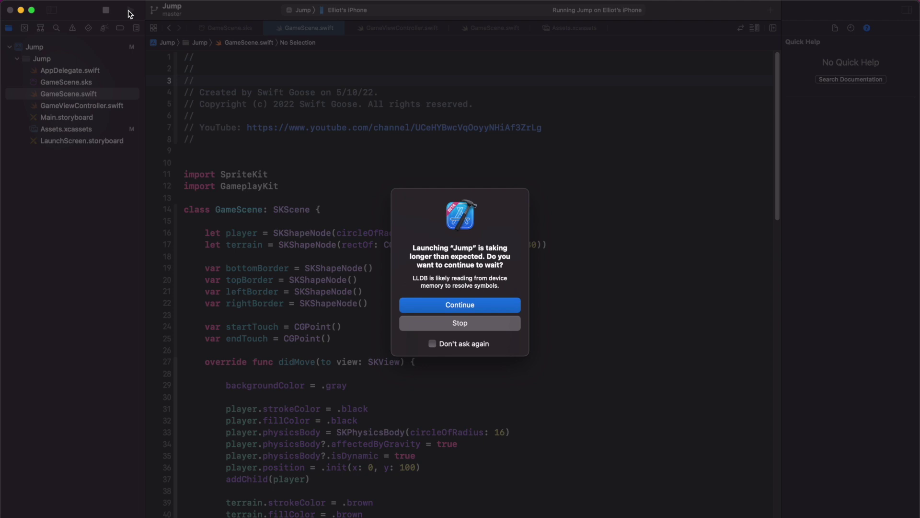
left_click(488, 311)
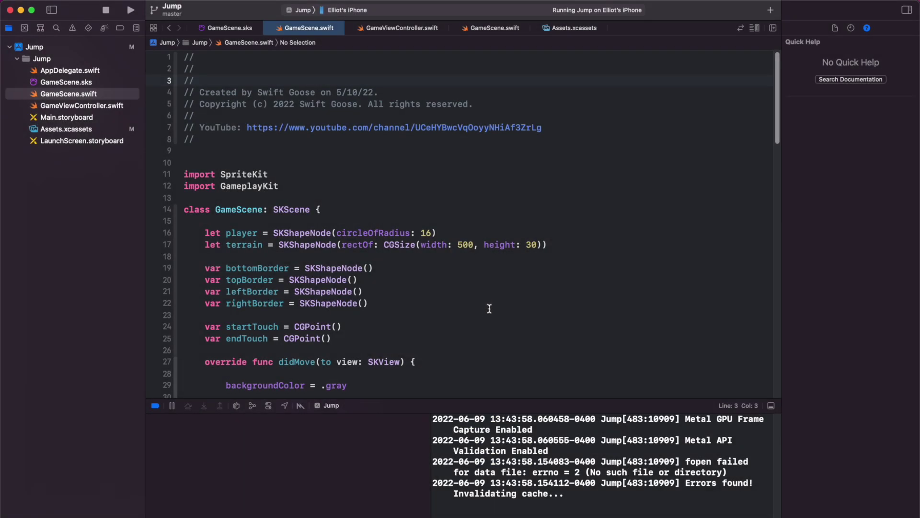